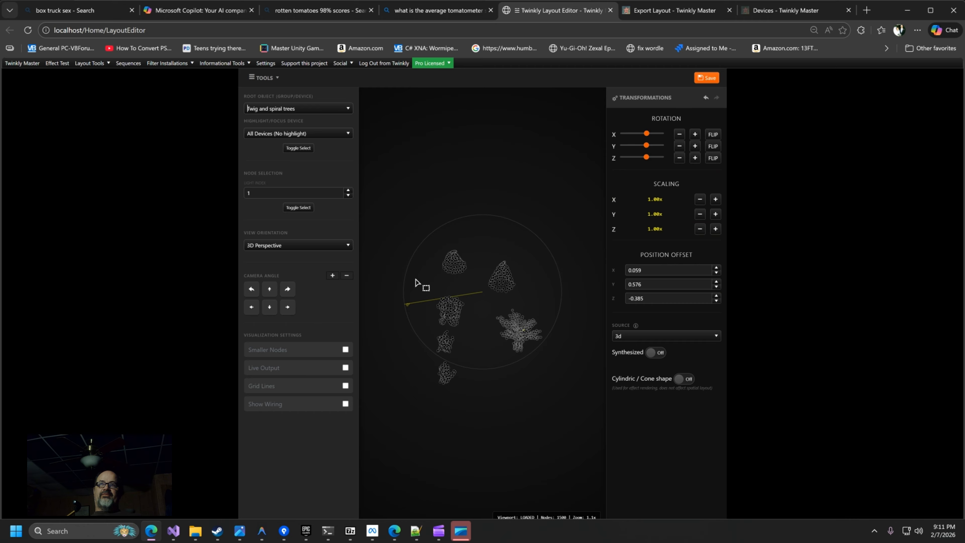
Select the three small animal figures in the layout and rotate them together so they stand spread out side by side
left_click_drag(418, 286, 493, 369)
key("ctrl")
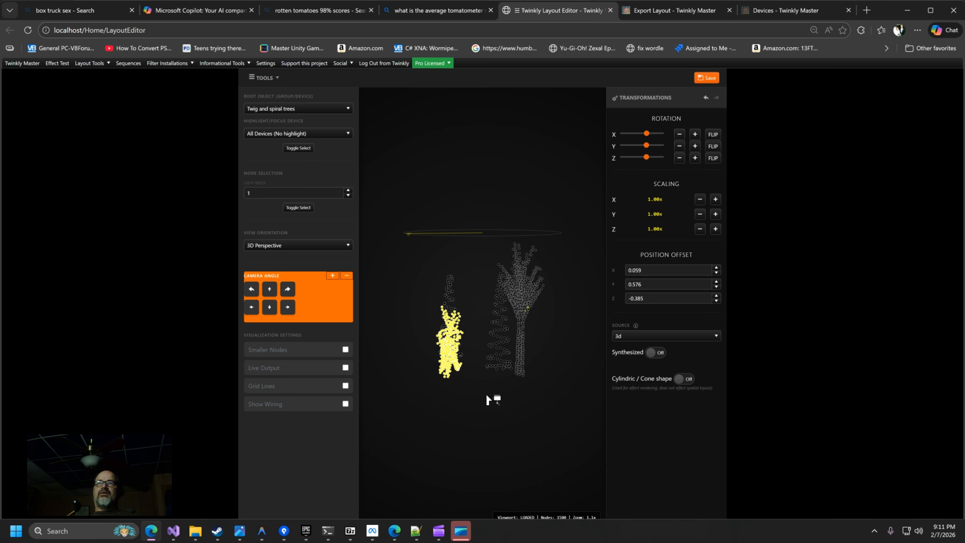
key("shift")
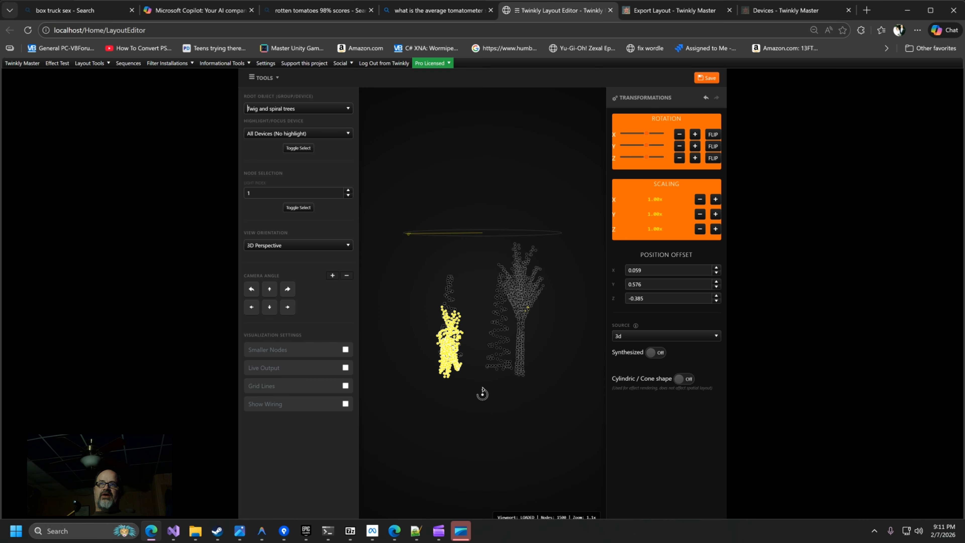
left_click_drag(482, 394, 413, 389, "shift")
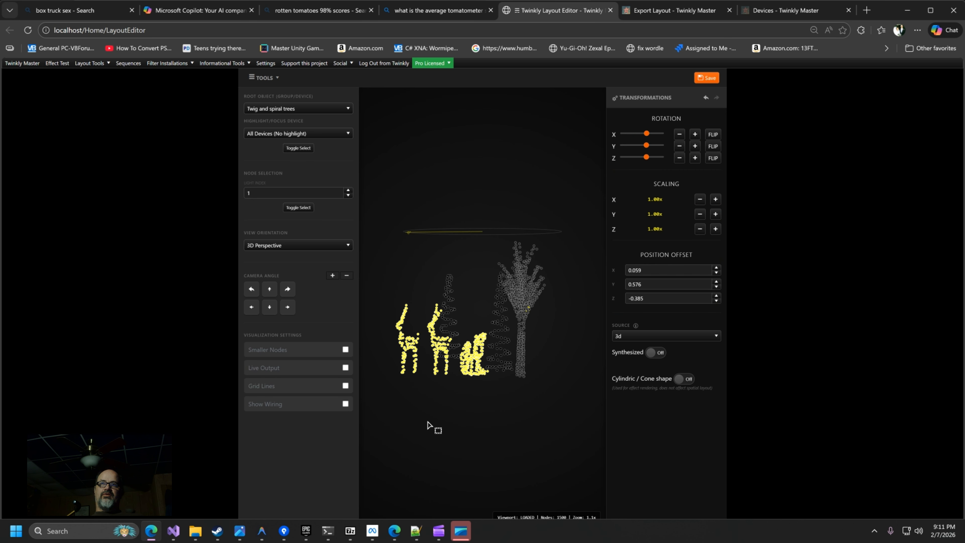
Select only the twig tree and move it farther from the figures, to a position offset of about X 0.137, Y 0.581, Z -0.498
left_click_drag(427, 425, 481, 423)
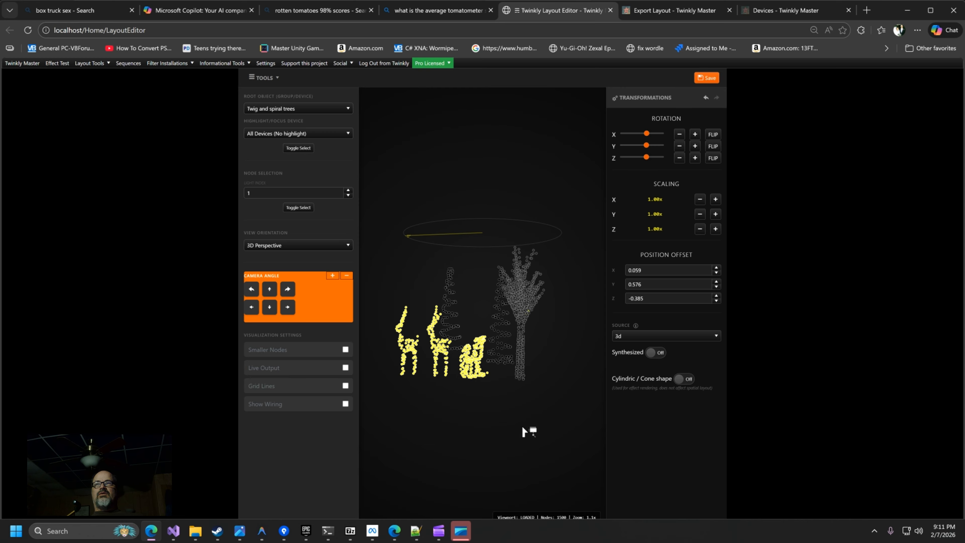
mouse_move(524, 432)
left_mouse_down()
mouse_move(522, 439)
mouse_move(539, 438)
left_mouse_up()
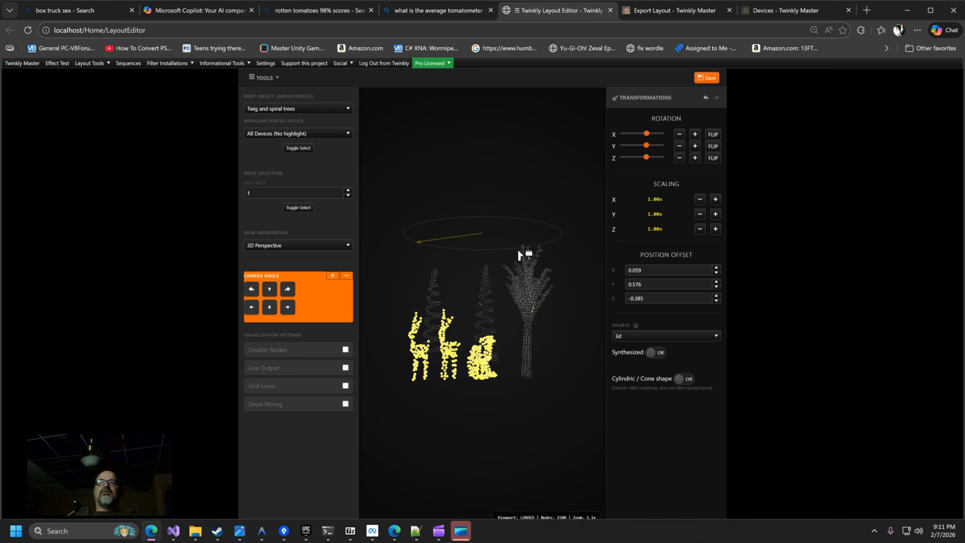
right_click(441, 254)
right_click(441, 254)
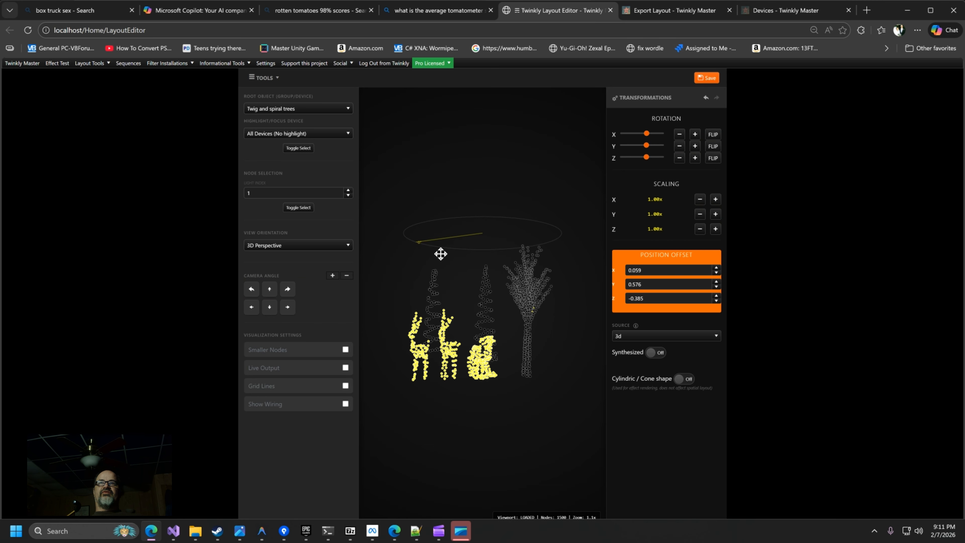
right_click(441, 254)
left_click_drag(496, 228, 571, 399)
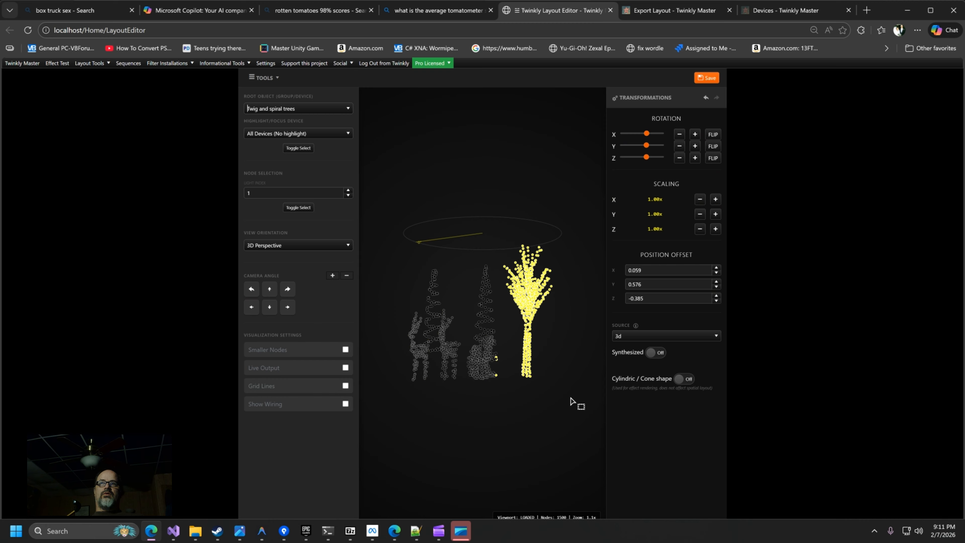
right_click(546, 375)
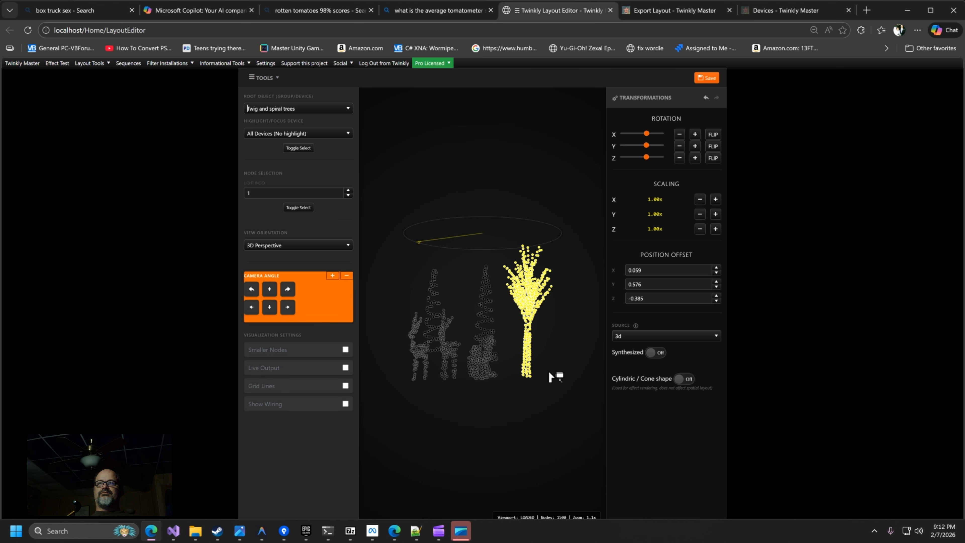
right_click(550, 374)
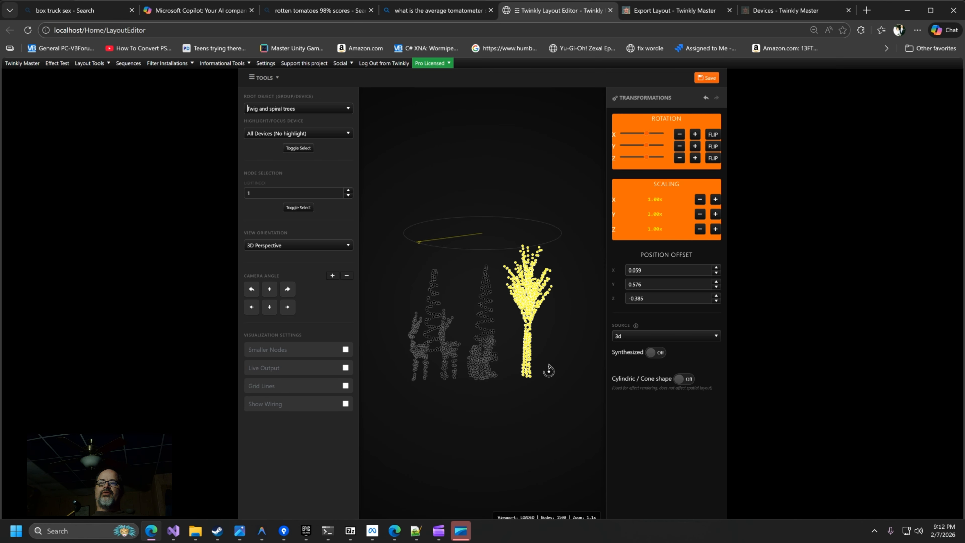
left_click_drag(551, 371, 553, 372)
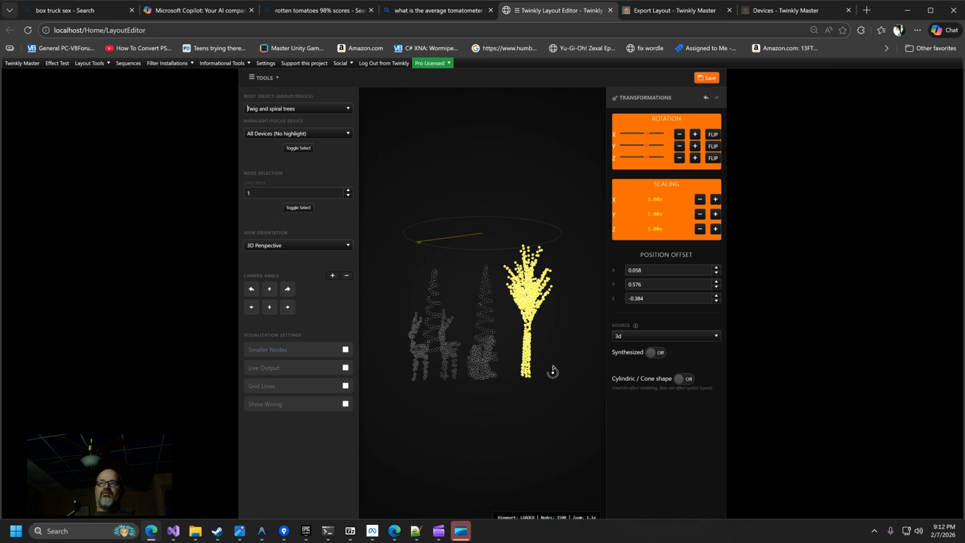
right_click(553, 372)
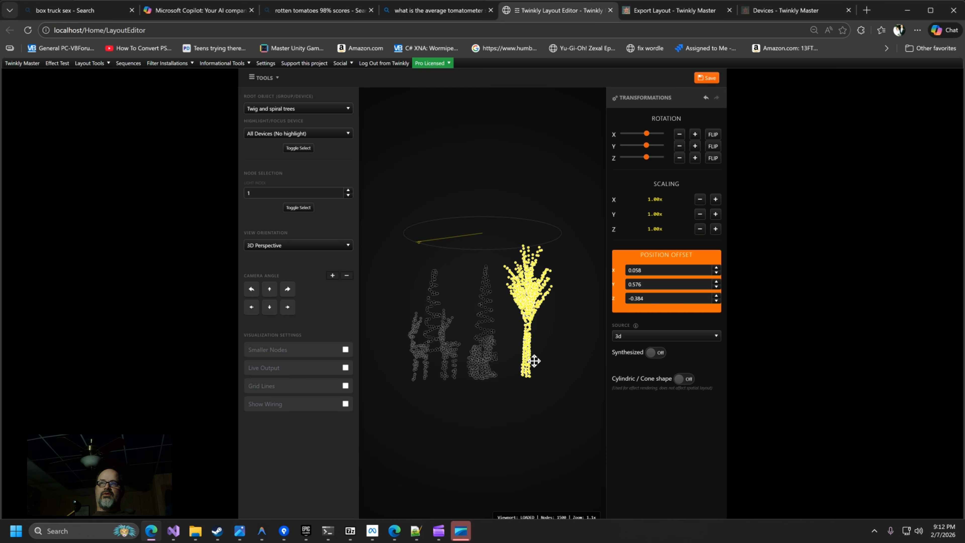
mouse_move(534, 361)
left_mouse_down()
mouse_move(571, 360)
mouse_move(546, 365)
mouse_move(554, 332)
mouse_move(550, 360)
left_mouse_up()
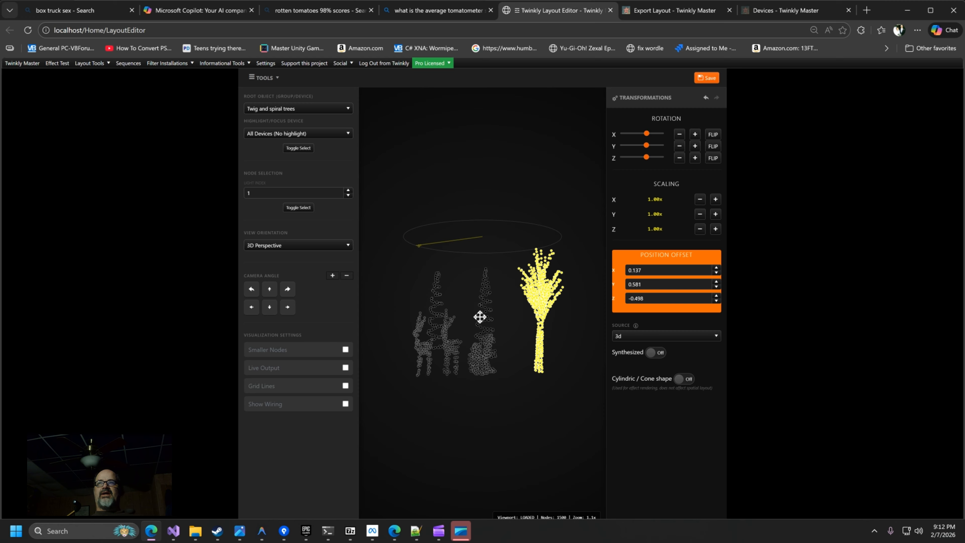
Try to move the twig tree in a top-down view, to a position offset of about X 0.538, Y 0.521, Z 0.557
key("ctrl")
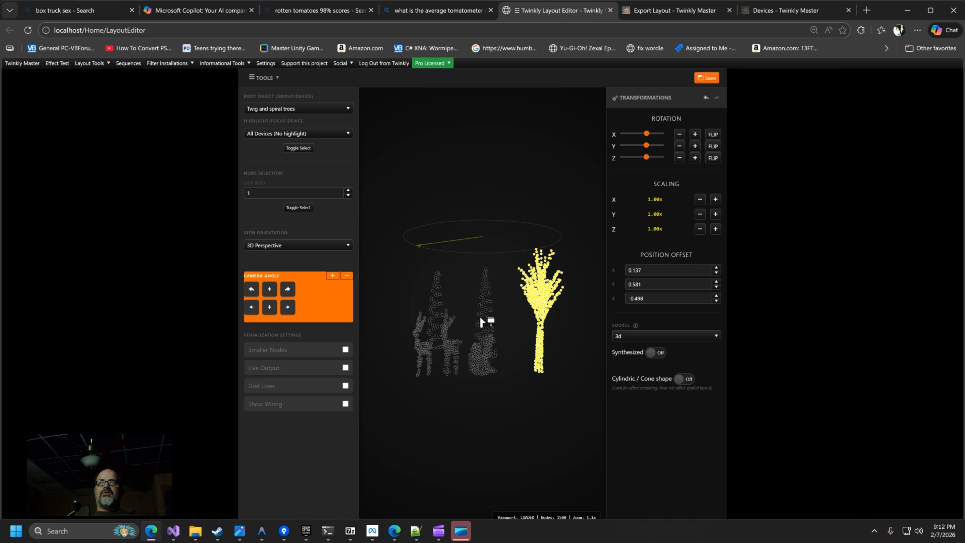
left_click_drag(481, 322, 516, 370, "ctrl")
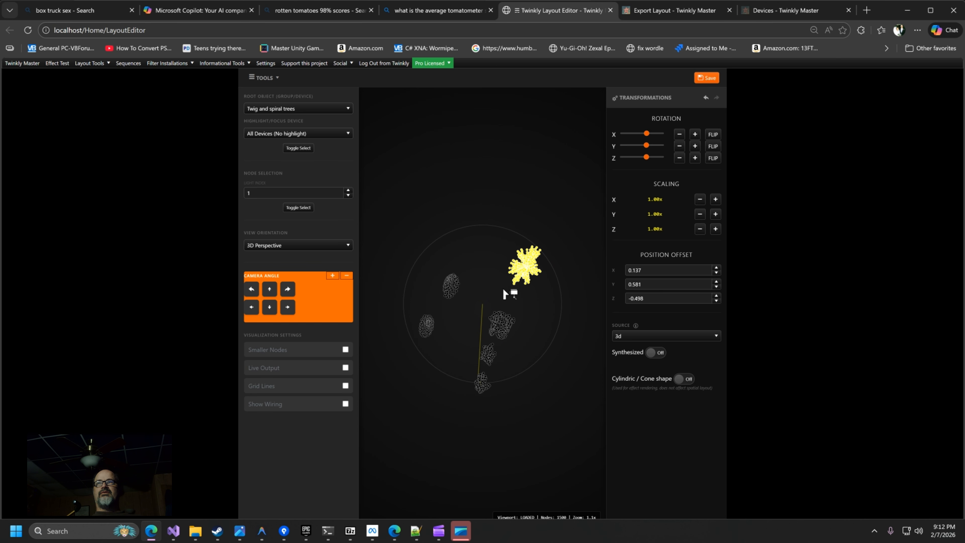
key("shift")
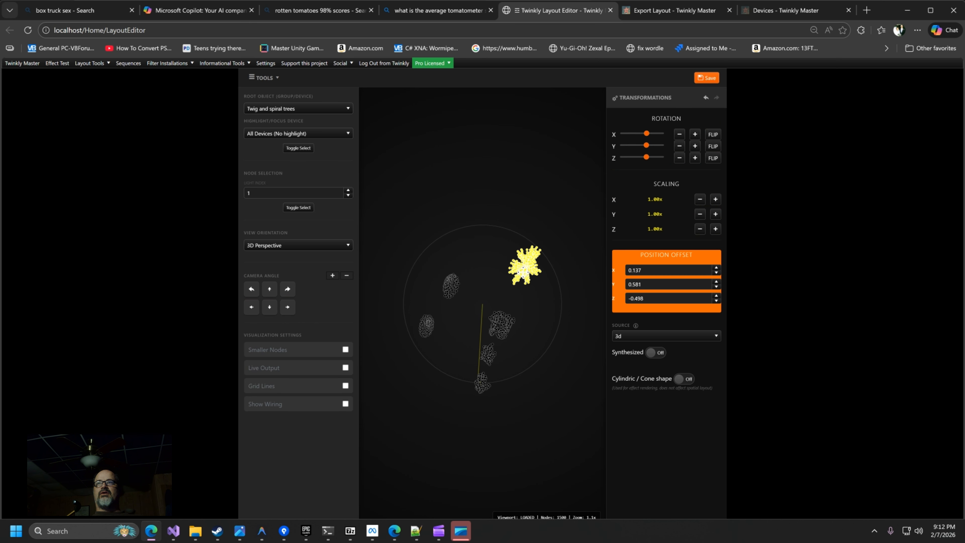
left_click_drag(527, 279, 541, 420)
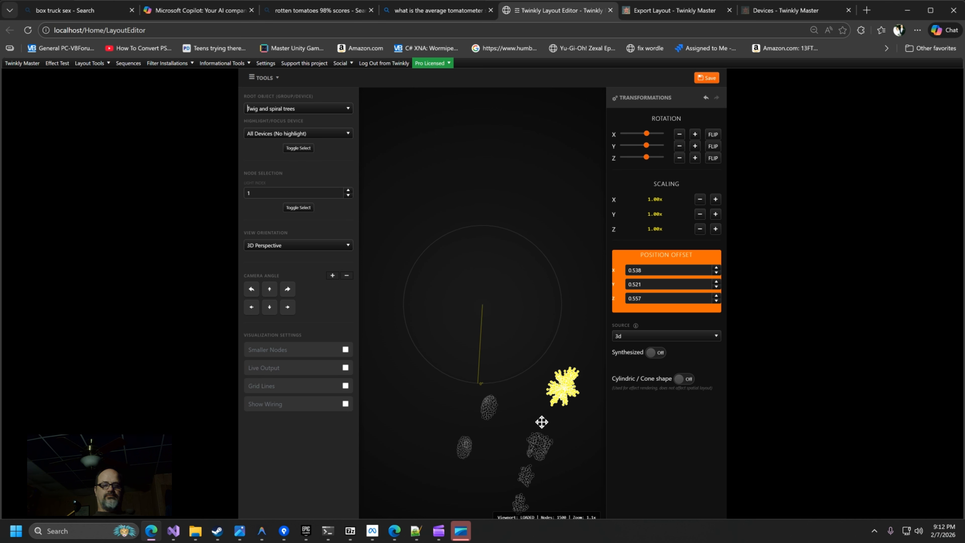
key("ctrl+z")
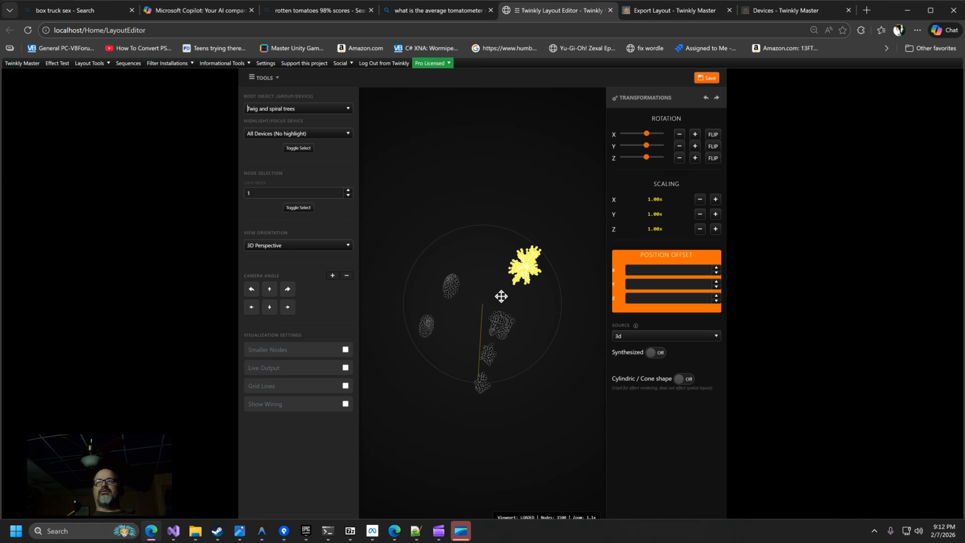
Move the twig tree beyond the far end of the figure row, to a position offset of about X 0.429, Y -0.051, Z 0.874
left_click_drag(529, 272, 565, 379)
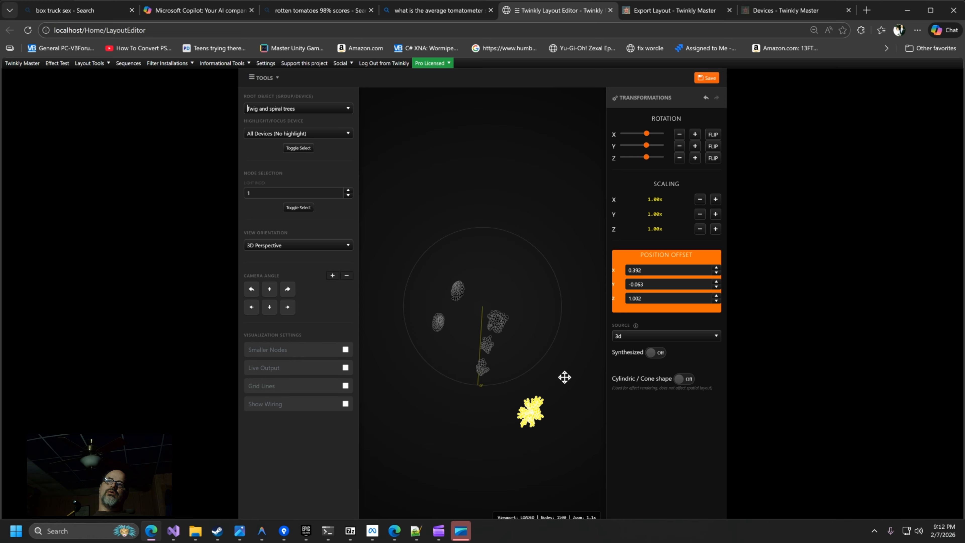
left_click_drag(566, 377, 569, 365)
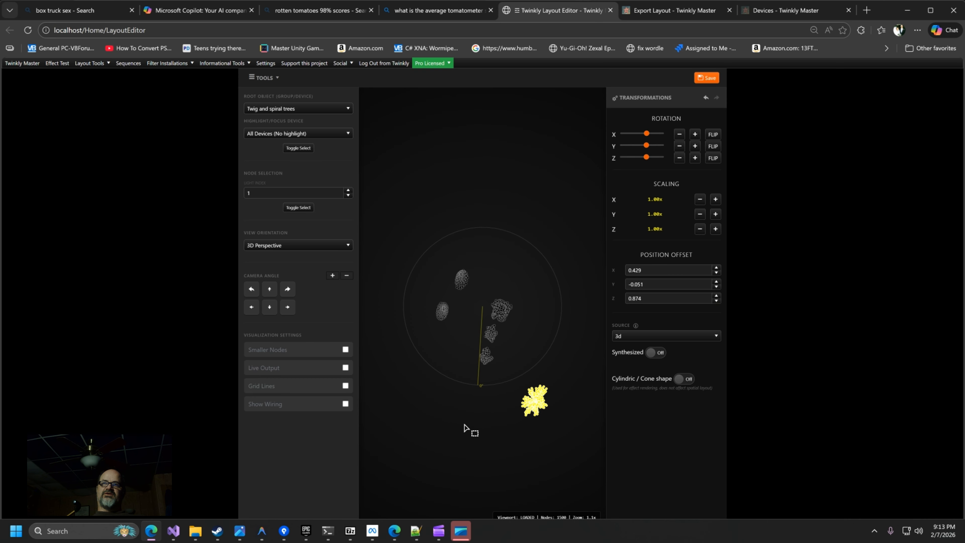
Raise the twig tree until its base is roughly level with the other objects, at a Y position offset of about 0.445
left_click_drag(464, 424, 472, 371)
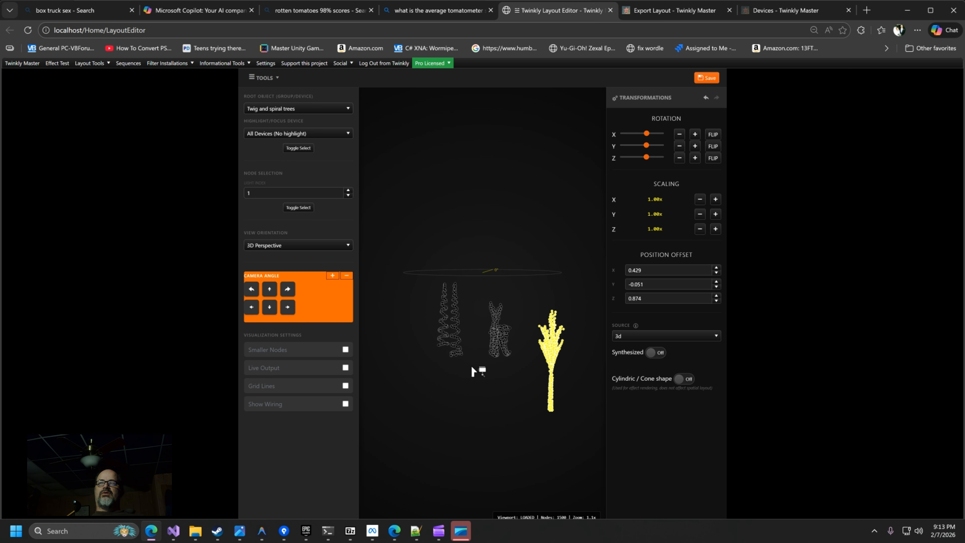
key("Up")
key("Up")
key("Up")
key("Up")
key("Up")
key("Up")
key("Up")
key("Up")
key("Up")
key("Up")
key("Up")
key("Up")
key("Up")
key("Up")
key("Up")
key("Up")
key("Up")
key("Up")
key("Up")
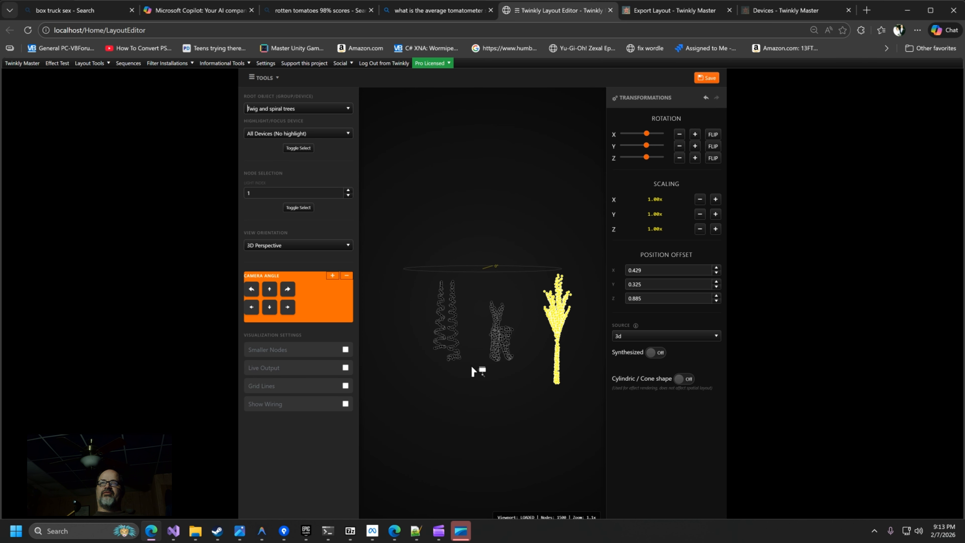
key("Up")
key("Up")
key("Up")
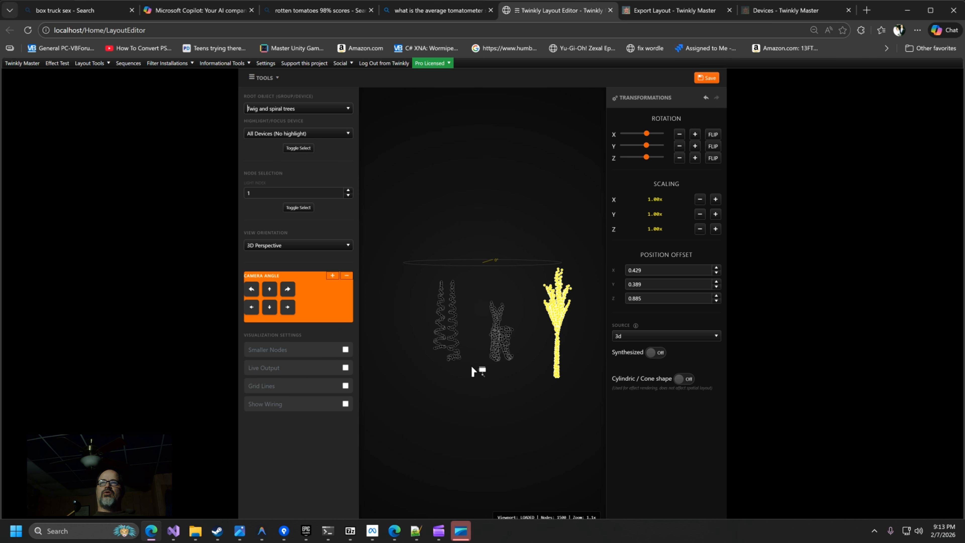
key("Up")
key("Up")
key("Up")
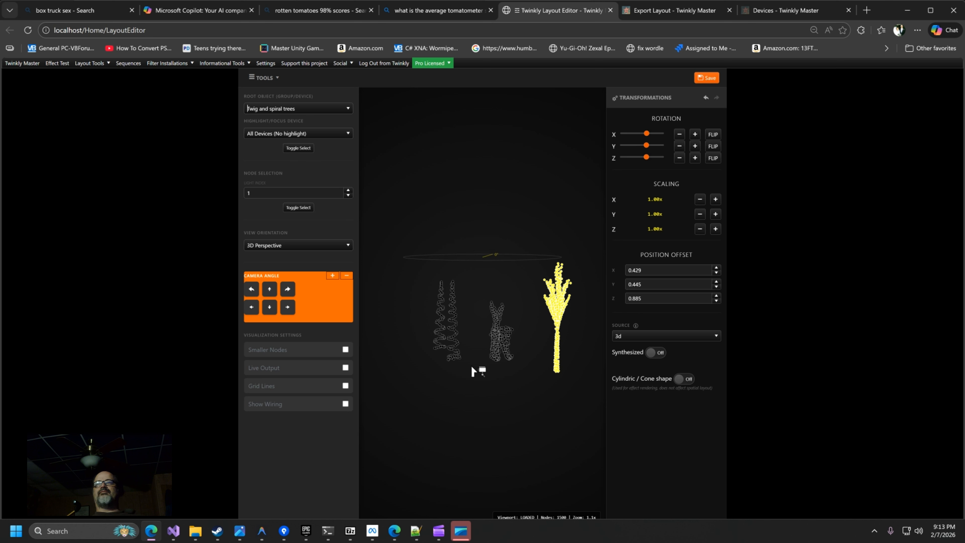
Select the spiral tree nearest the animal figures and scale it up uniformly to a little over 1.11x
left_click_drag(520, 391, 513, 394)
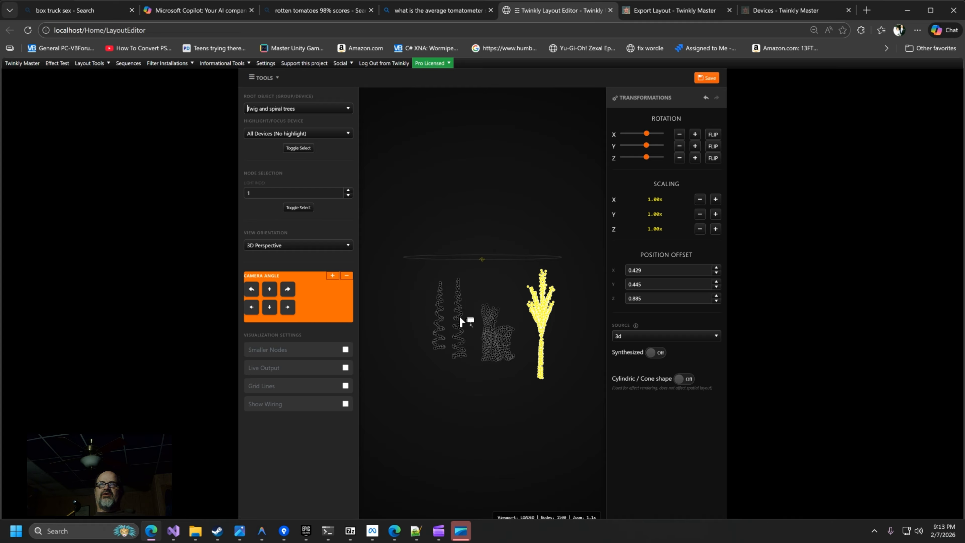
left_click_drag(447, 400, 483, 406)
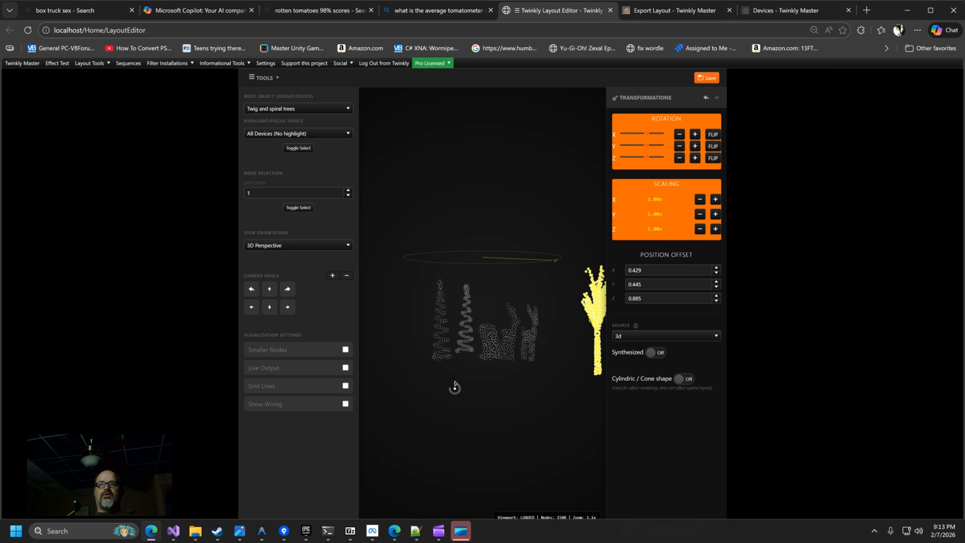
left_click(465, 394)
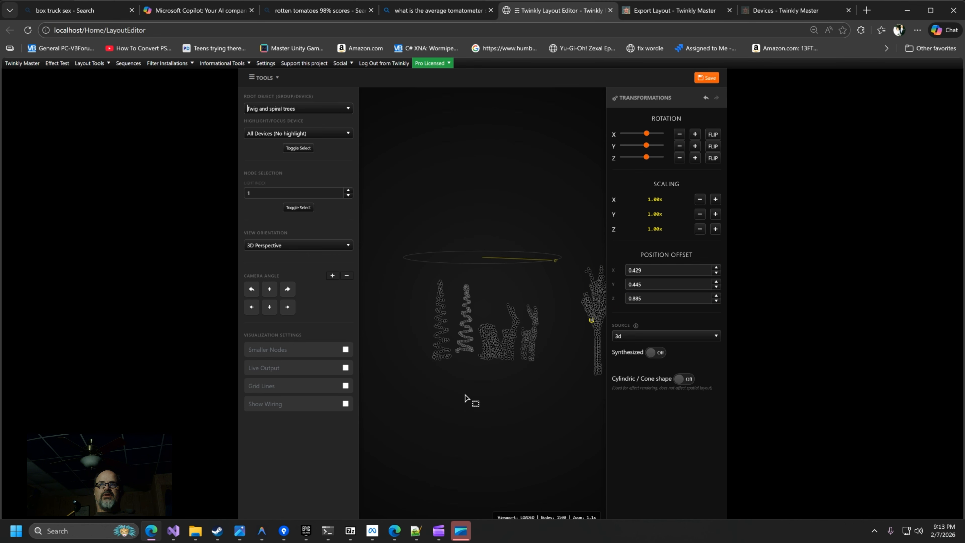
left_click_drag(450, 277, 478, 357)
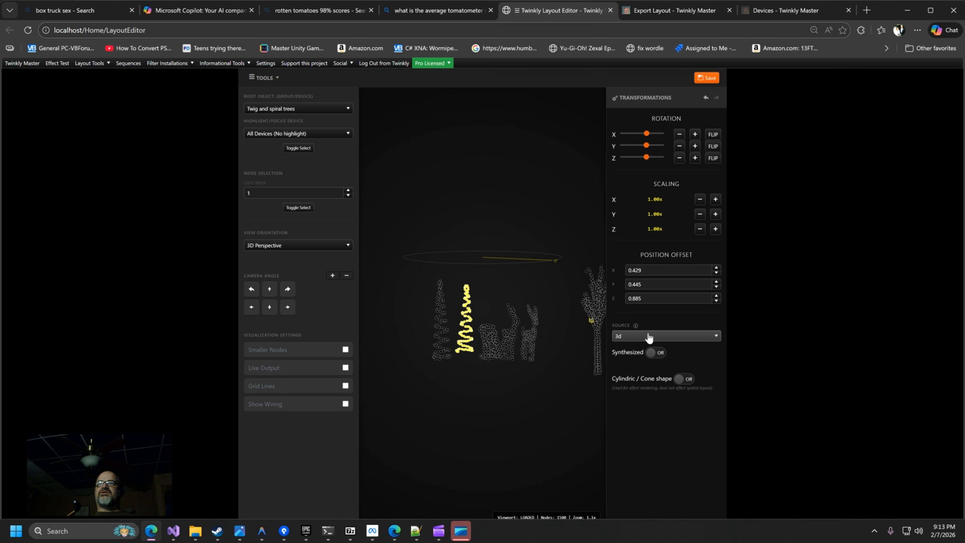
key("c")
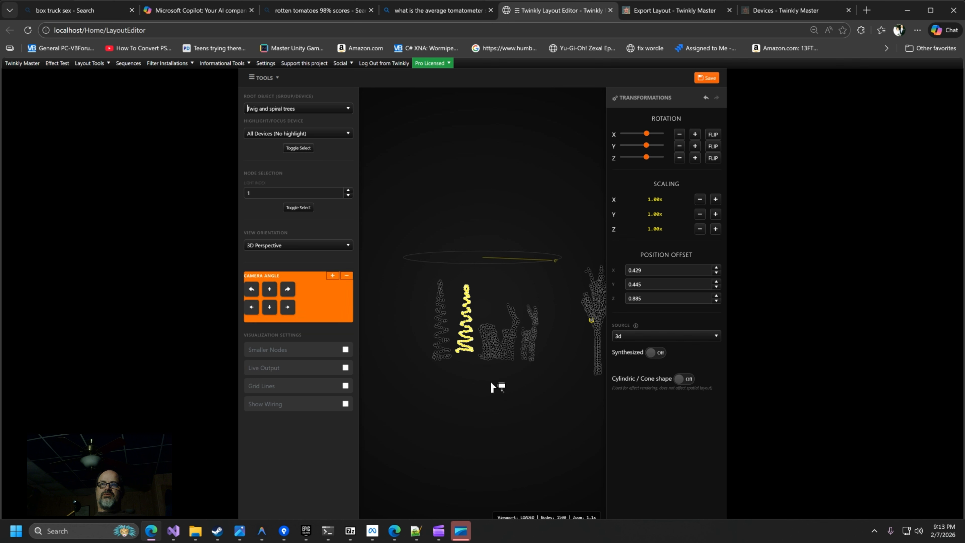
right_click(491, 382)
right_click(491, 382)
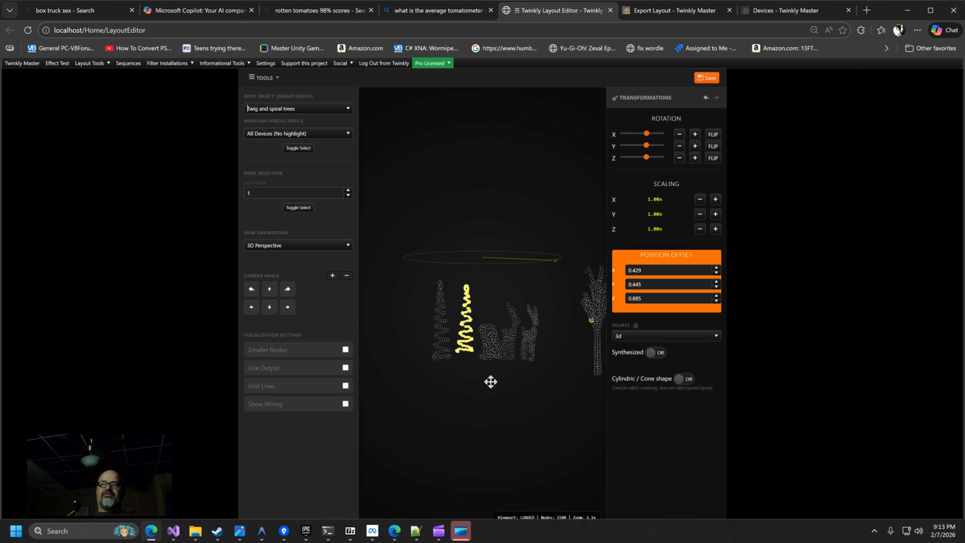
right_click(491, 381)
right_click(491, 382)
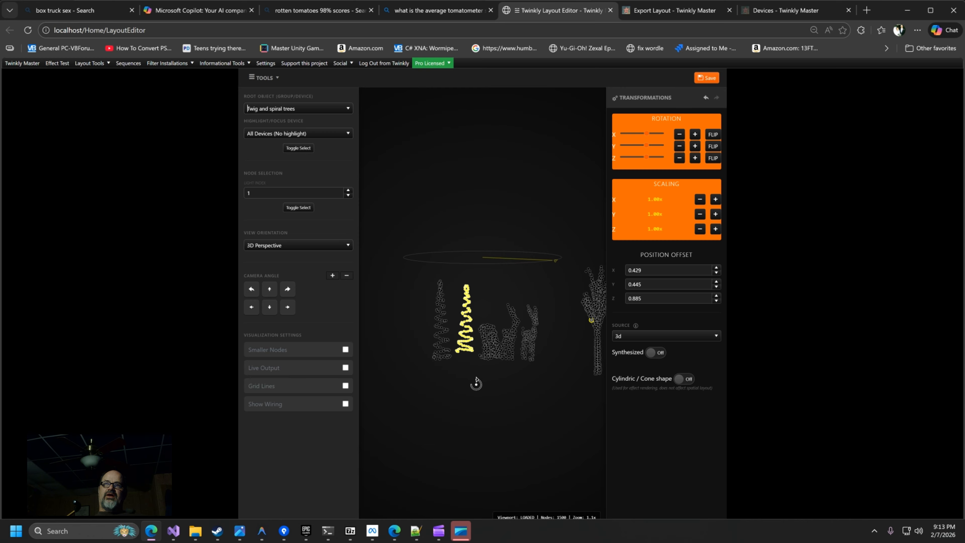
scroll(476, 384, "up", 7)
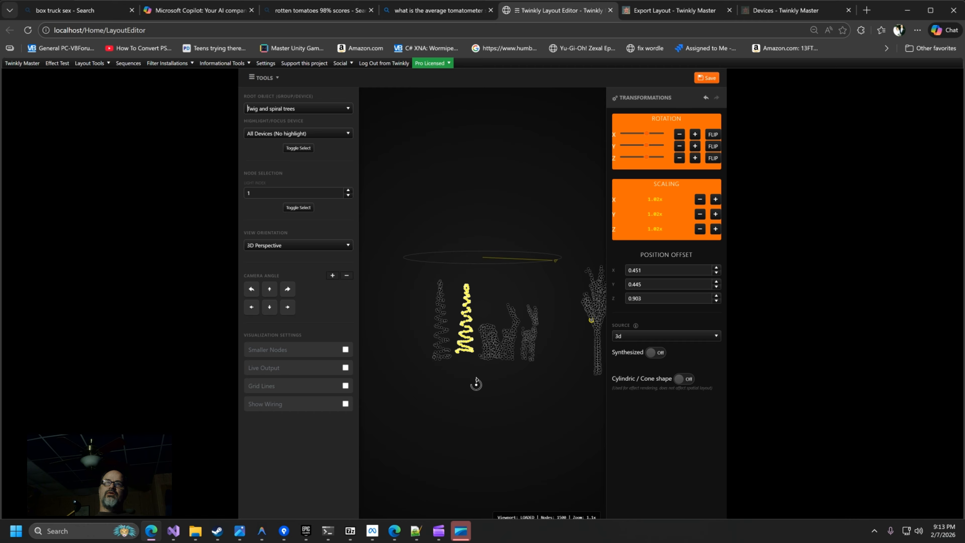
scroll(476, 383, "up", 6)
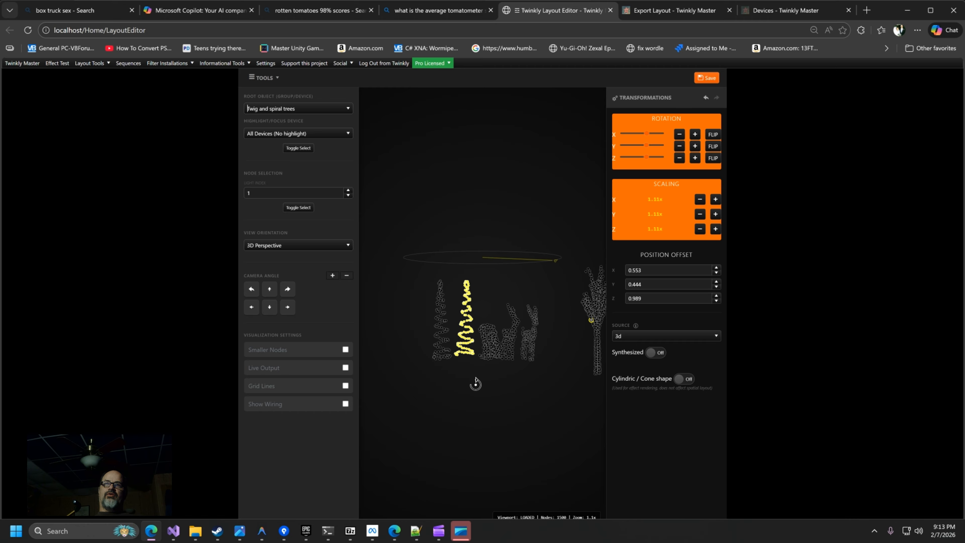
scroll(476, 384, "up", 2)
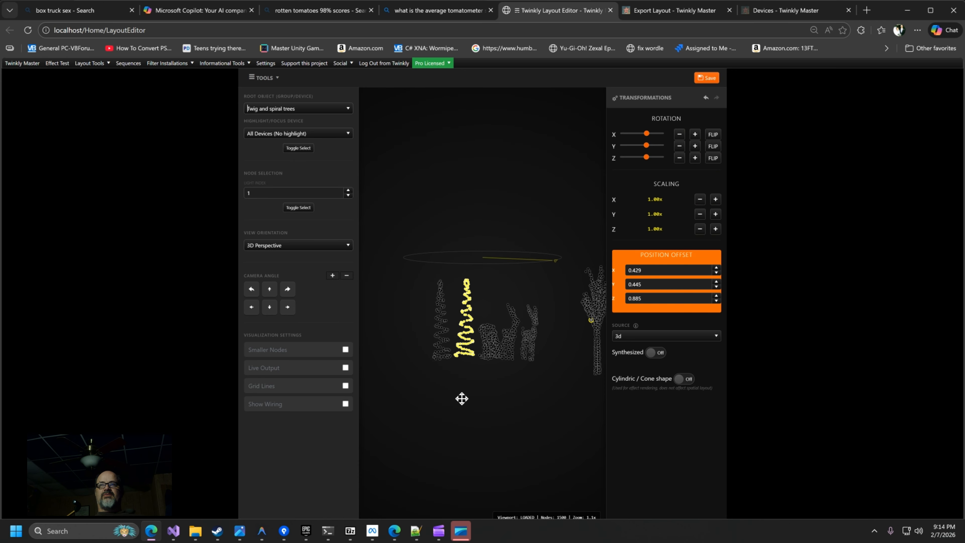
Examine the spiral tree's size and placement relative to the other objects from top and side views
left_click_drag(461, 396, 412, 444, "ctrl")
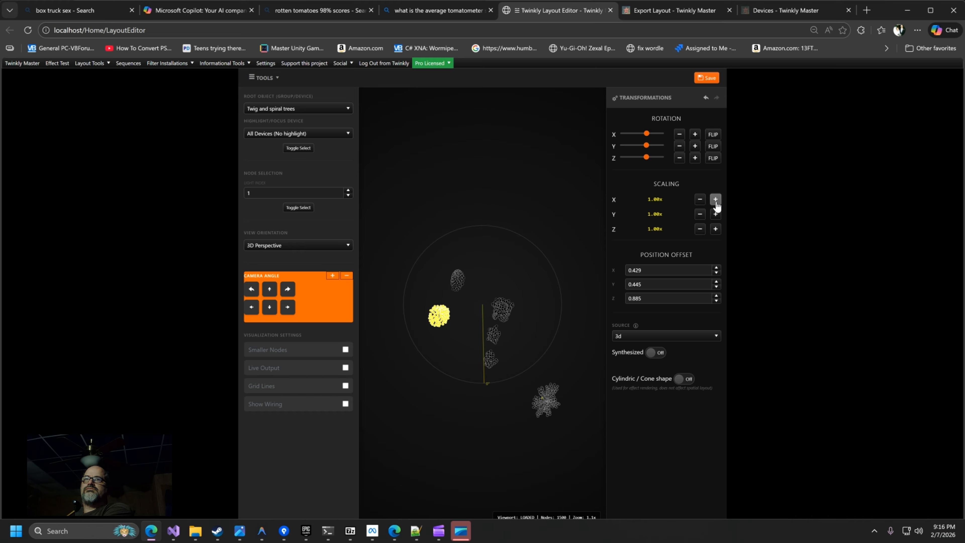
left_click_drag(498, 351, 485, 401)
mouse_move(452, 370)
left_mouse_down()
mouse_move(451, 409)
mouse_move(474, 358)
mouse_move(517, 360)
mouse_move(468, 405)
mouse_move(466, 381)
mouse_move(478, 383)
mouse_move(466, 371)
mouse_move(403, 368)
mouse_move(450, 362)
left_mouse_up()
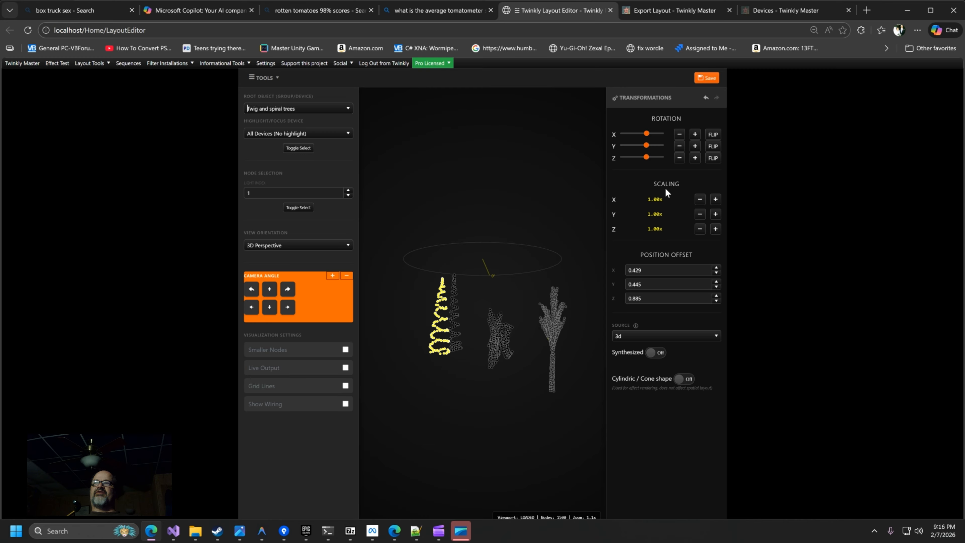
mouse_move(503, 418)
left_mouse_down()
mouse_move(489, 421)
mouse_move(498, 463)
mouse_move(502, 408)
mouse_move(492, 408)
left_mouse_up()
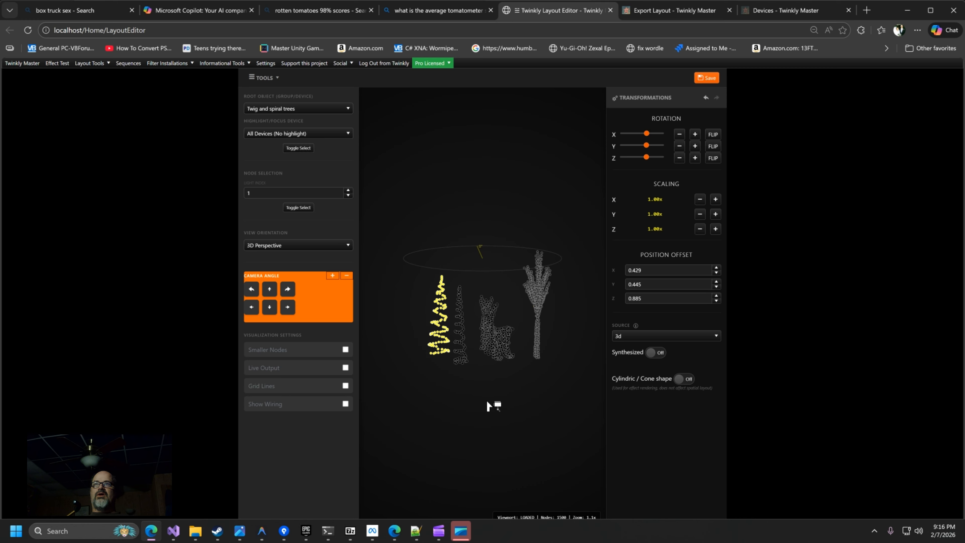
mouse_move(493, 401)
left_mouse_down()
mouse_move(507, 434)
mouse_move(505, 415)
left_mouse_up()
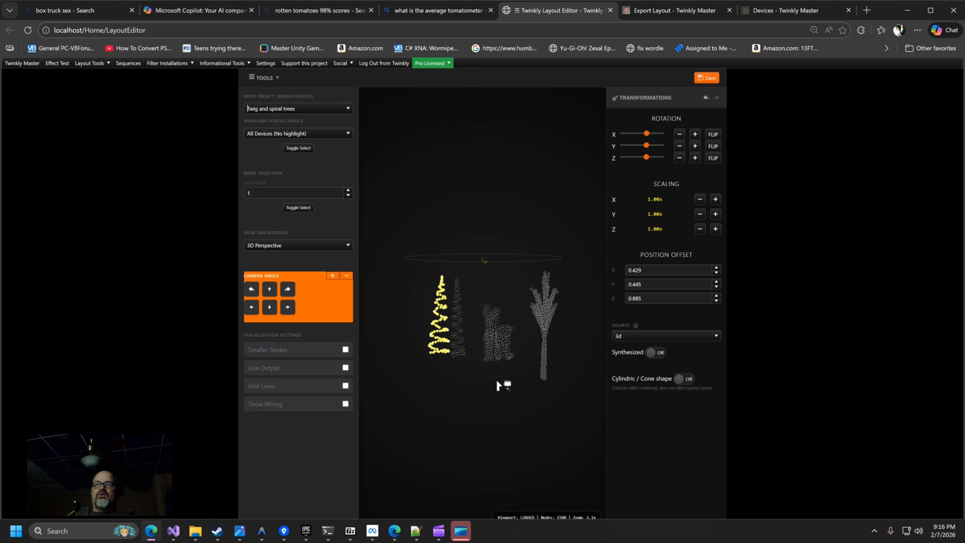
left_click_drag(529, 354, 493, 407)
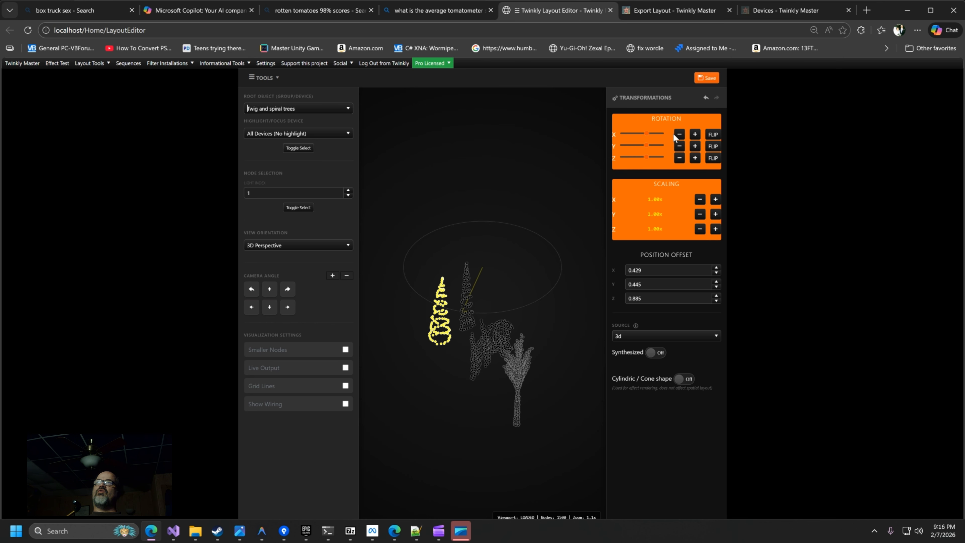
Try to rotate the whole group of trees and figures, and undo that rotation
left_click_drag(479, 407, 534, 421)
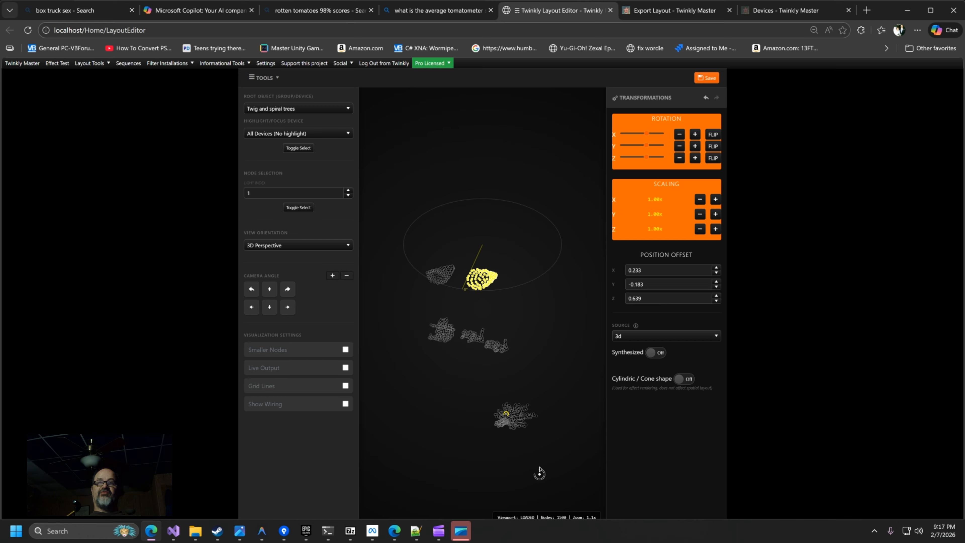
key("ctrl+z")
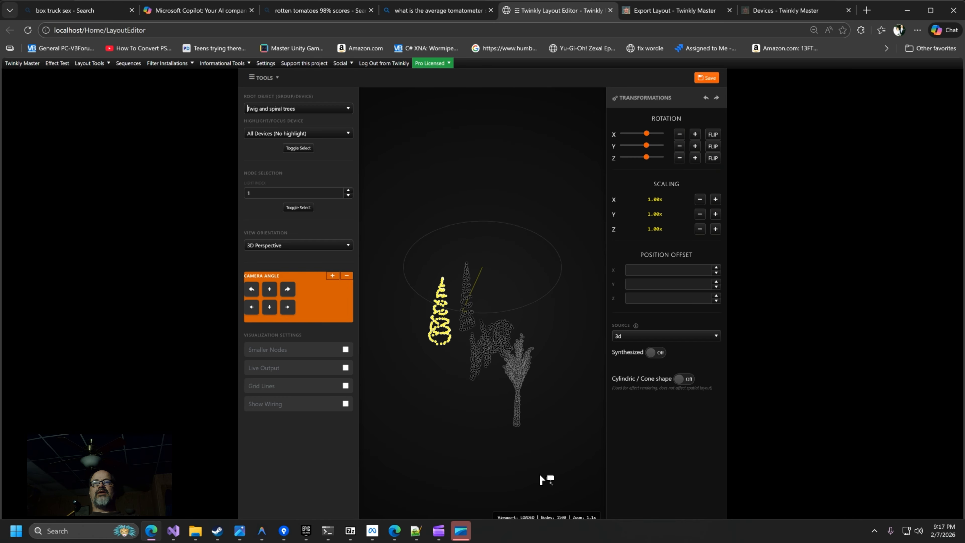